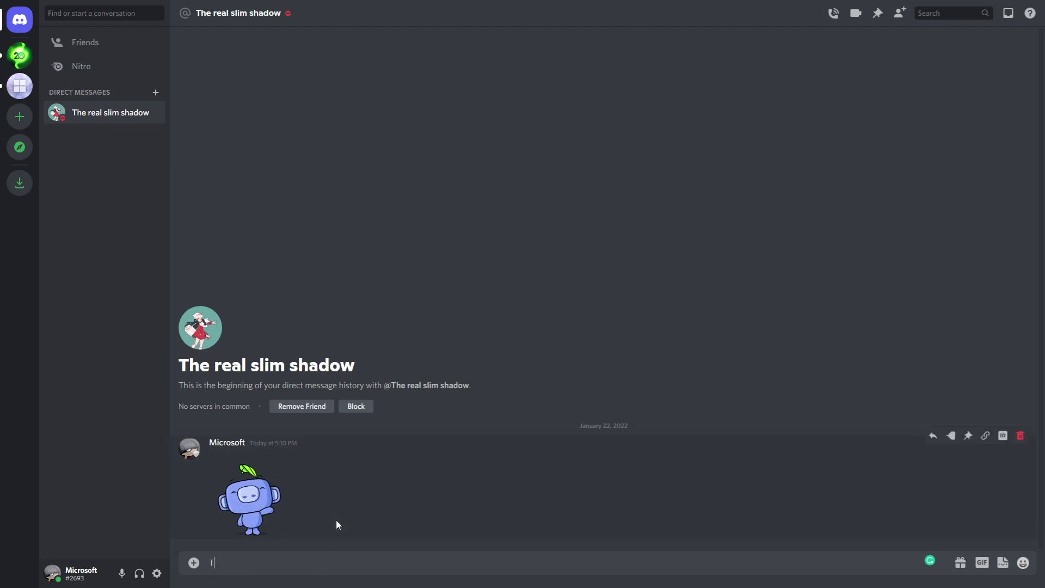
pyautogui.write('This is')
pyautogui.write(' Microsof')
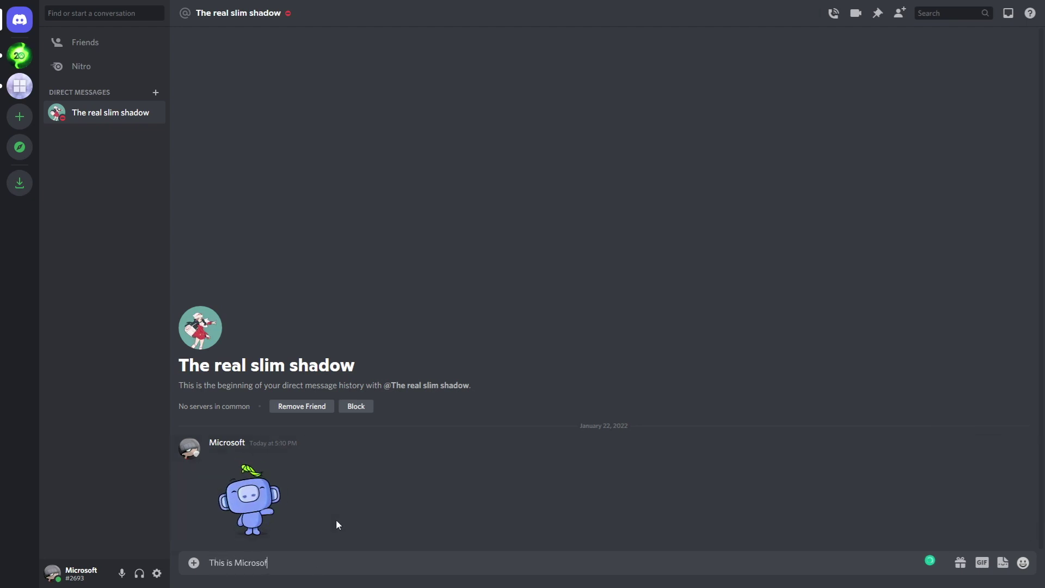
pyautogui.write('t support!')
pyautogui.write(' If you ha')
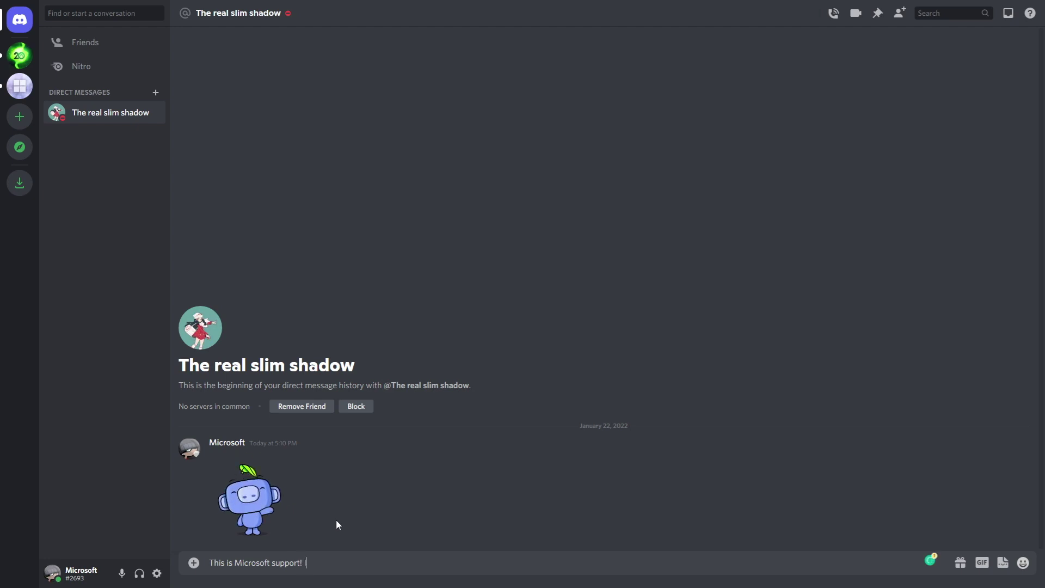
pyautogui.write('ve an is')
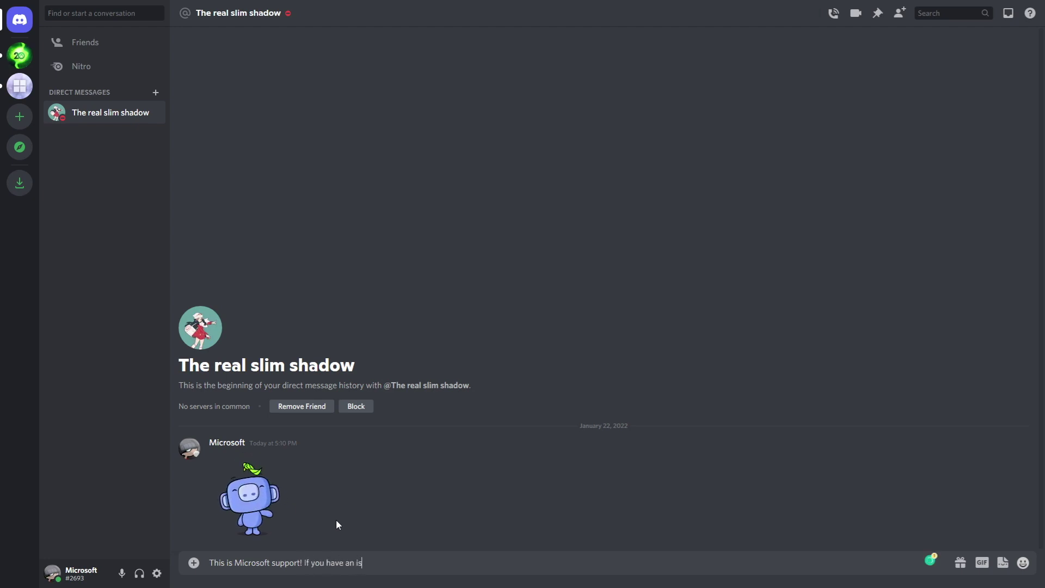
pyautogui.write('sue you would like to di')
pyautogui.write('scuss we c')
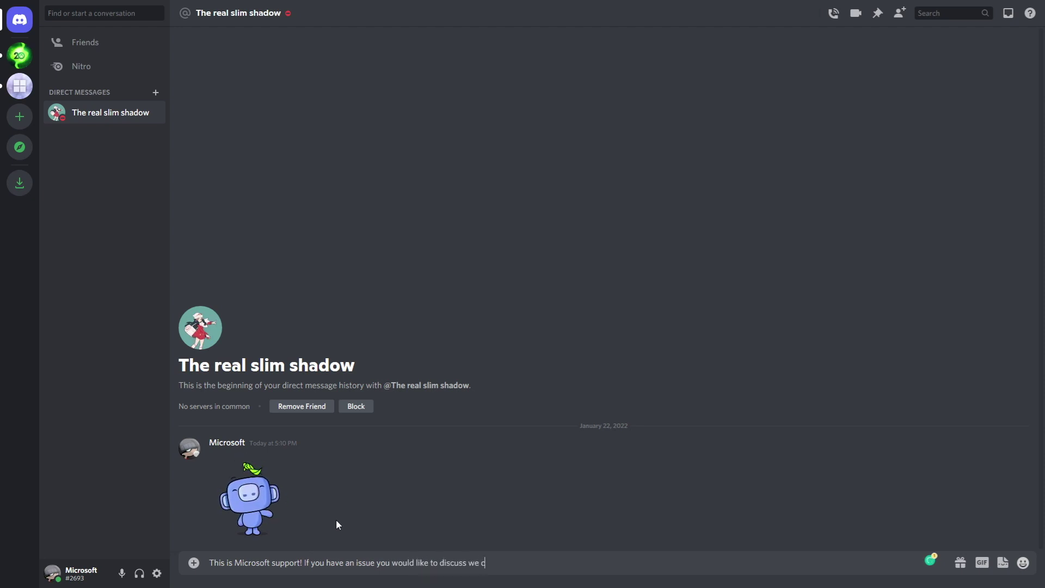
pyautogui.write('an get into a voice ')
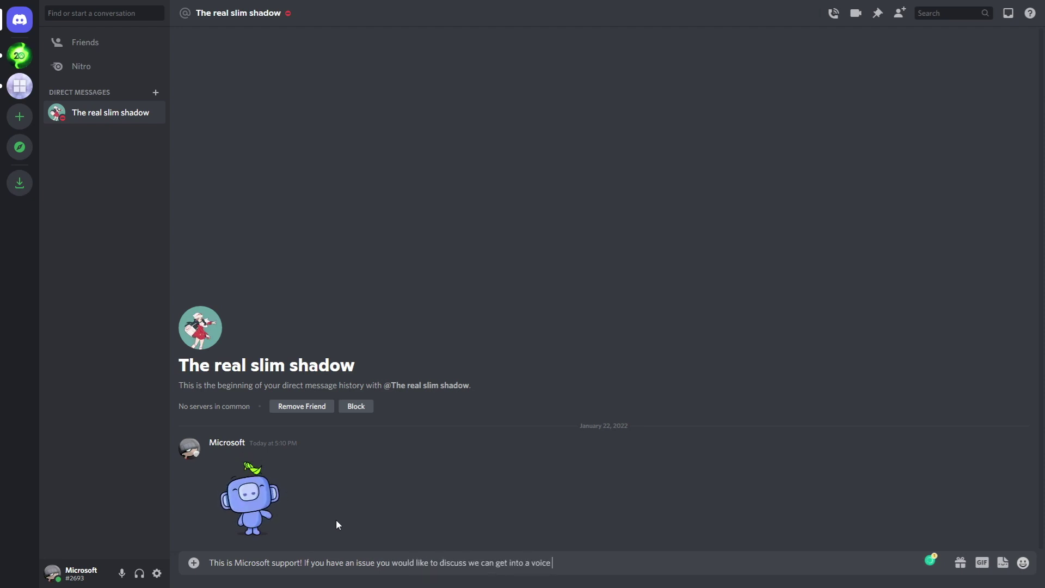
pyautogui.write('call to talk about')
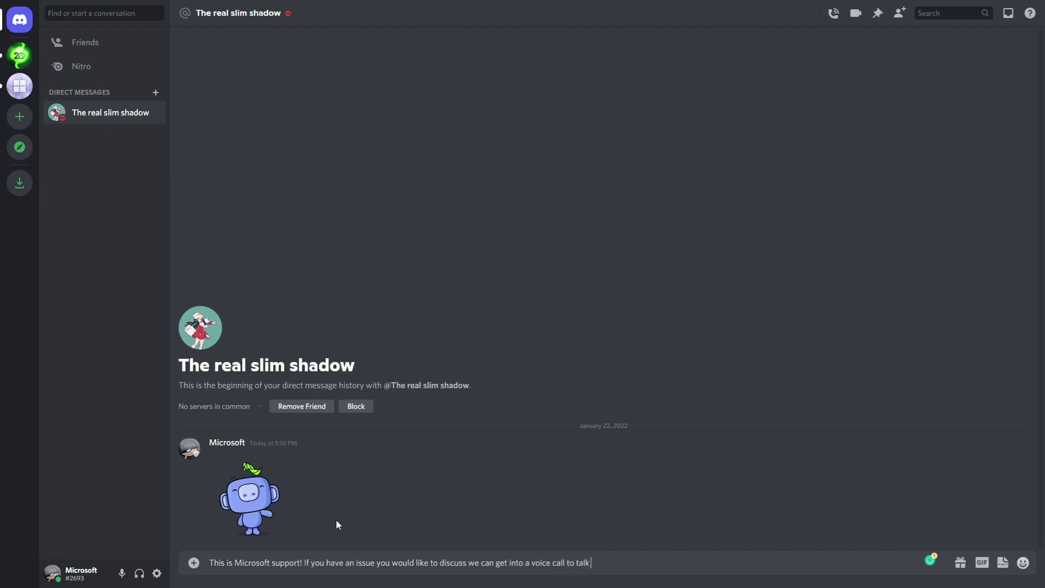
pyautogui.press('Return')
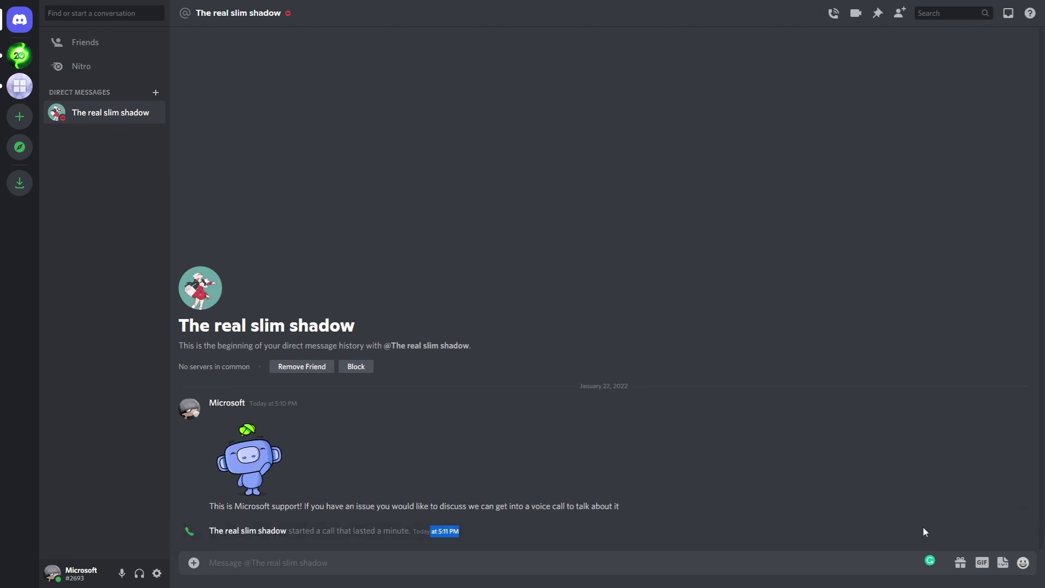
# Wait for The real slim shadow's incoming call popup to appear after the logged one-minute call
pyautogui.click(1013, 519)
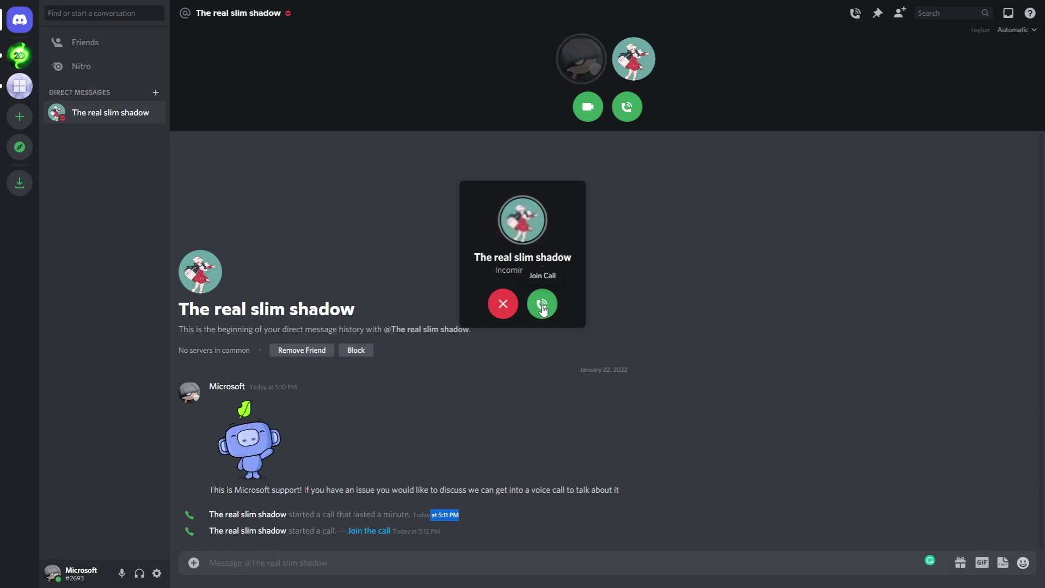
# Answer The real slim shadow's incoming call with Join Call
pyautogui.click(542, 305)
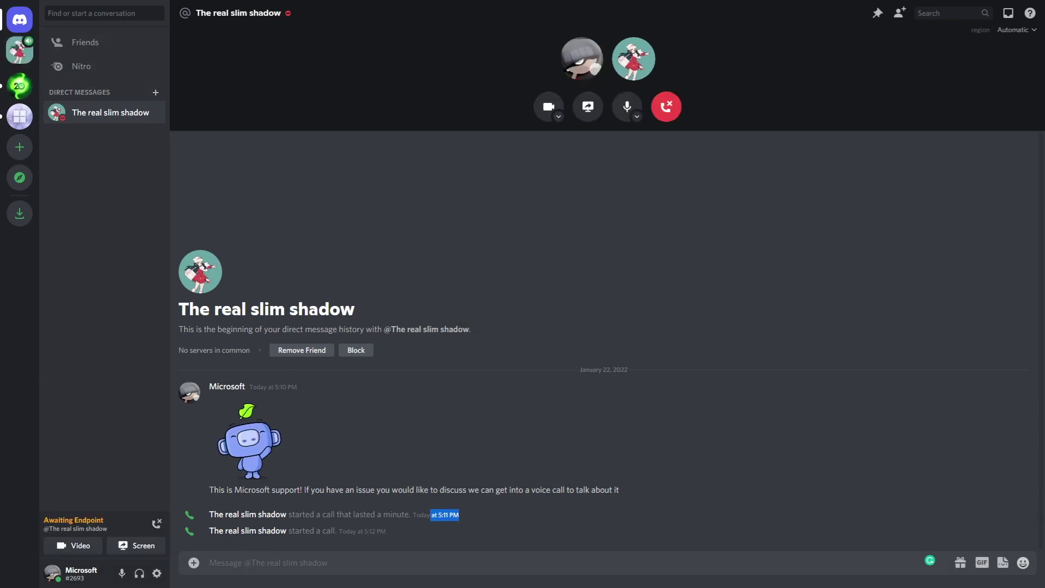